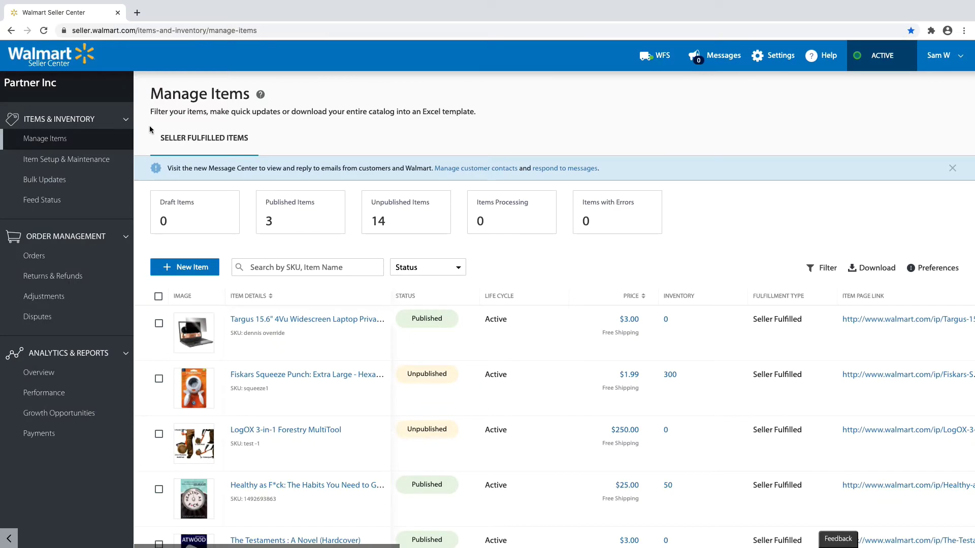
left_click(89, 161)
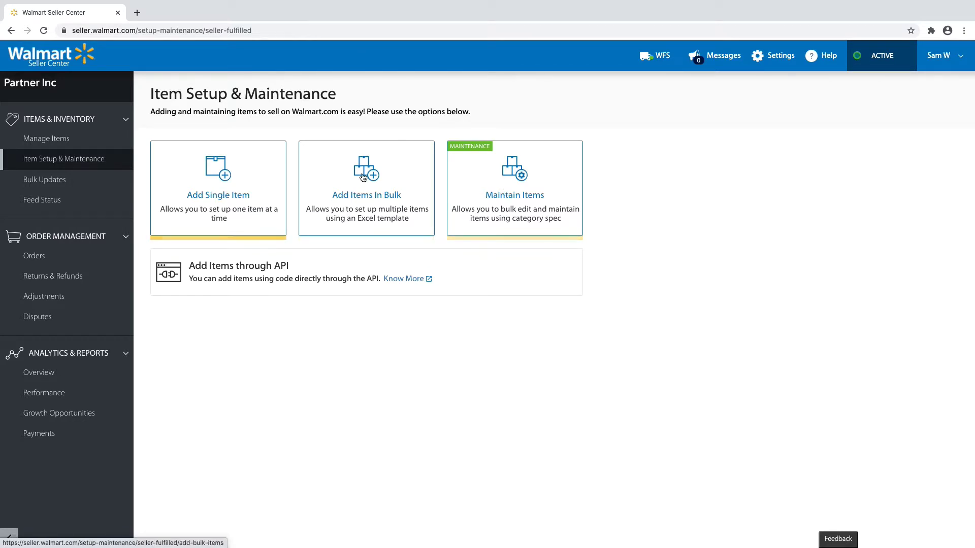
left_click(236, 185)
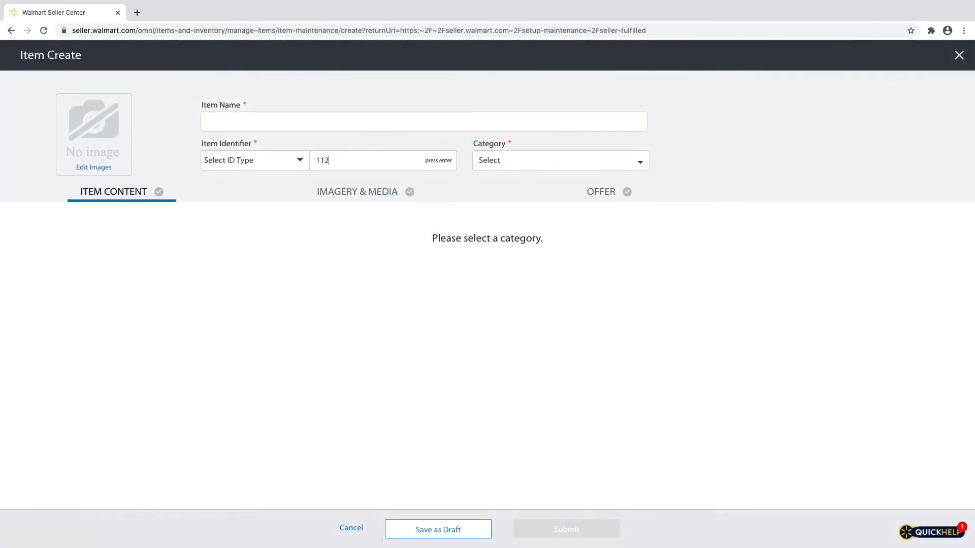
type("2334455")
left_click(481, 131)
type("Skateboard")
left_click(530, 162)
type("sport")
left_click(533, 192)
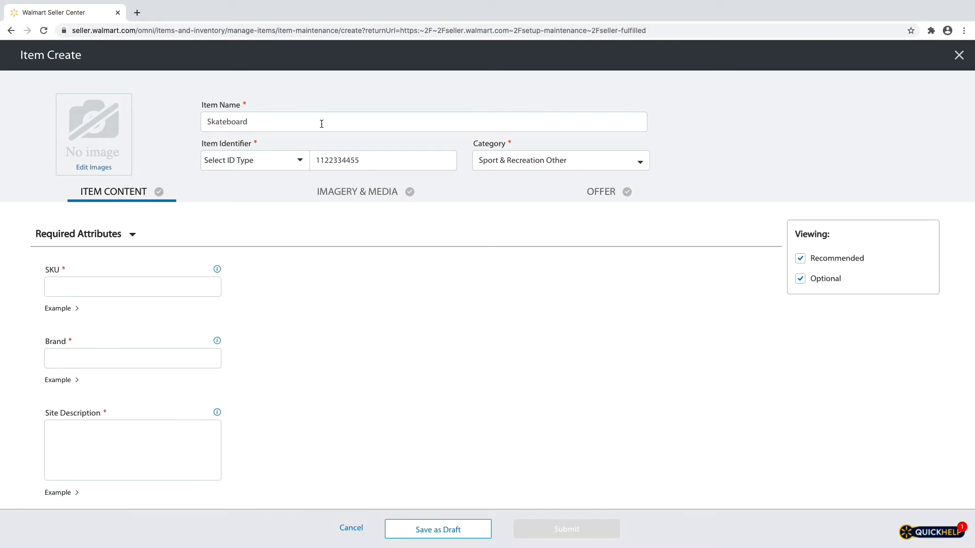
Fill in the required attributes with SKU 1234567, brand Sam's Skateboards and a site description about the customizable board range.
left_click(65, 278)
type("1234567")
scroll(65, 278, "down", 1)
scroll(488, 284, "down", 3)
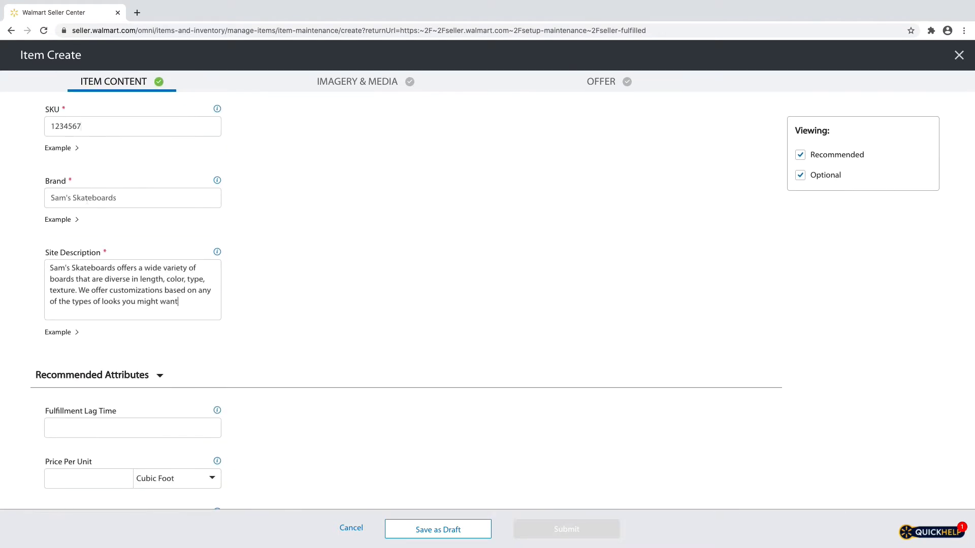
type(".")
Review the remaining item attributes and view the Imagery & Media and Offer sections.
scroll(487, 299, "down", 4)
scroll(488, 300, "down", 1)
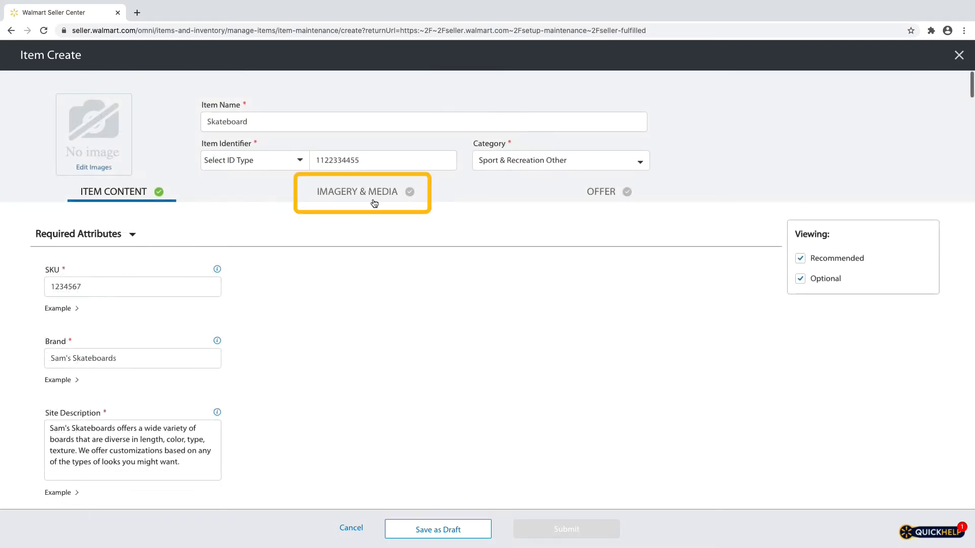
left_click(365, 193)
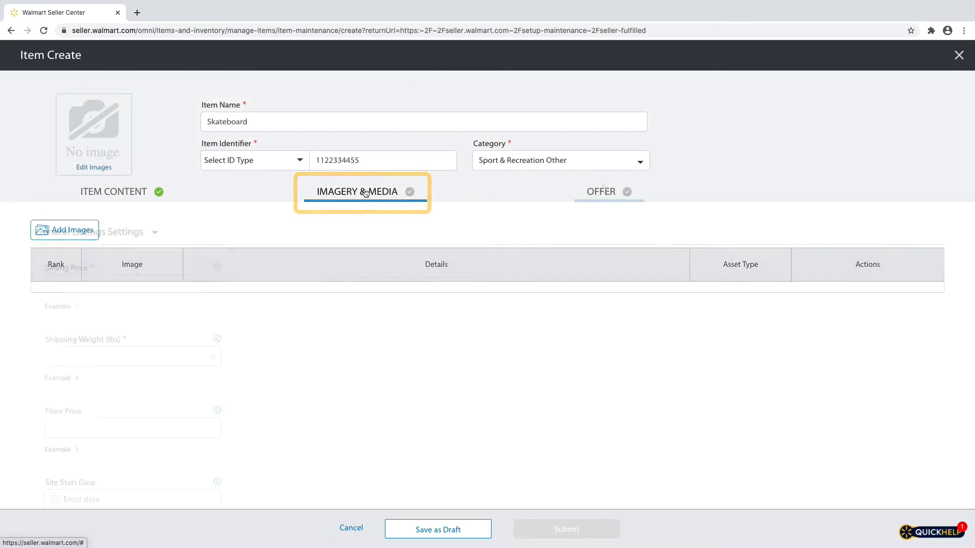
left_click(602, 191)
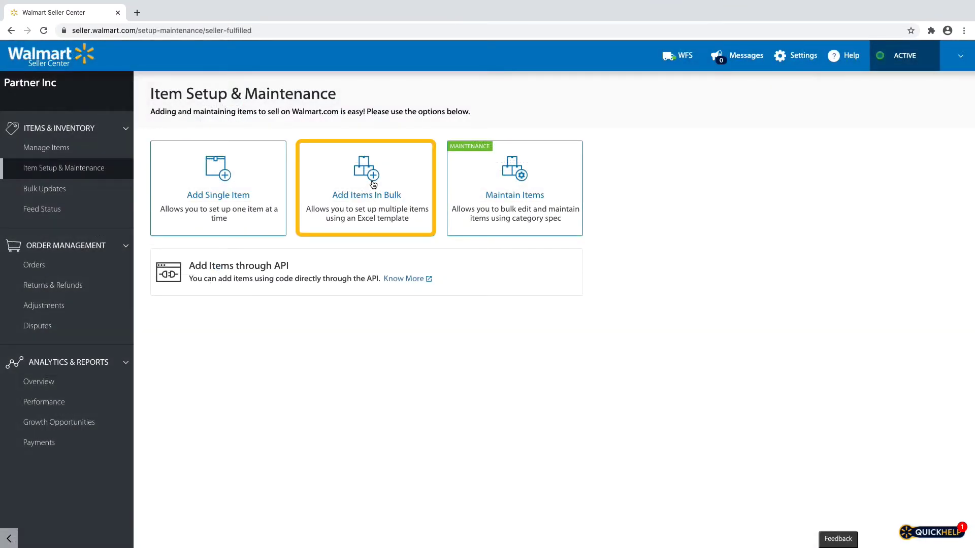
Go to adding items in bulk and download the version 4.0 Full Item Spec for the Baby Clothing category.
left_click(373, 184)
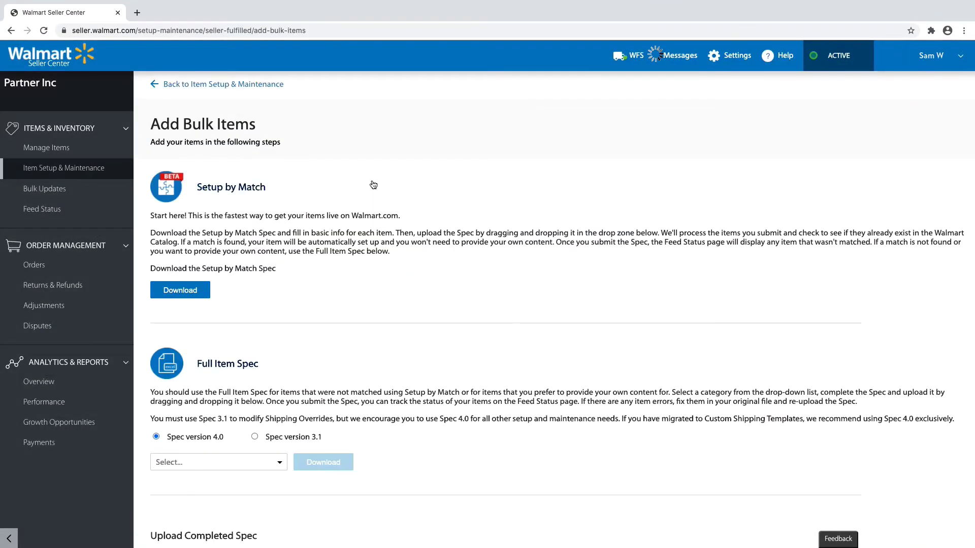
scroll(373, 185, "down", 5)
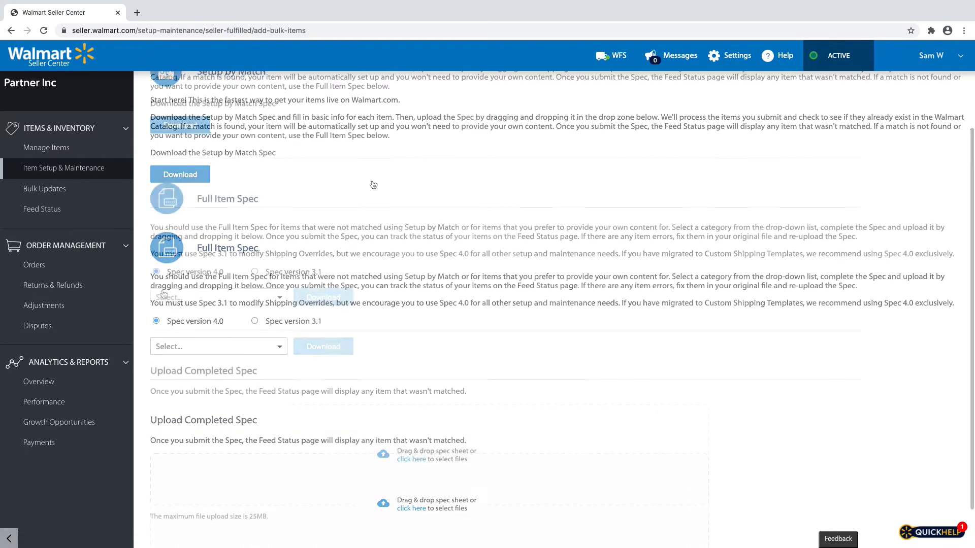
left_click(171, 298)
left_click(239, 418)
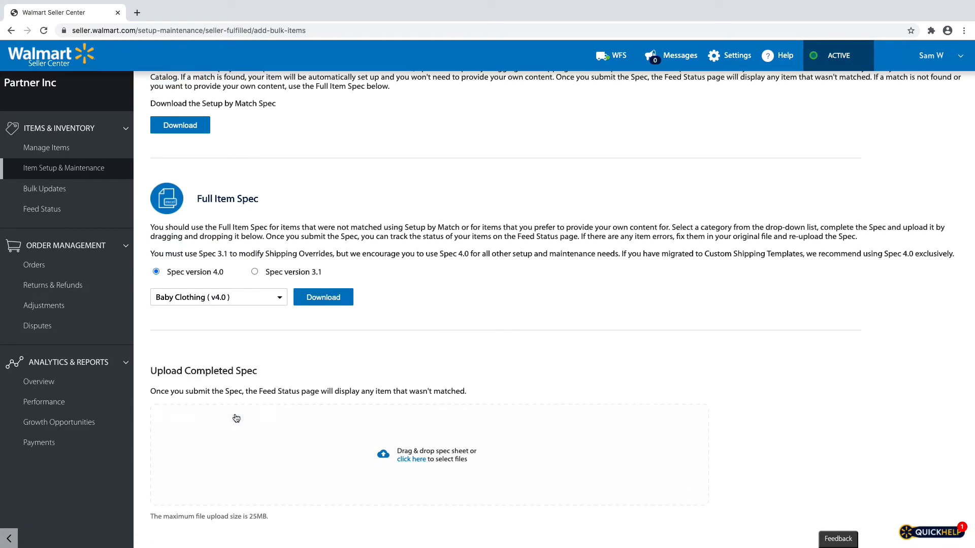
left_click(320, 300)
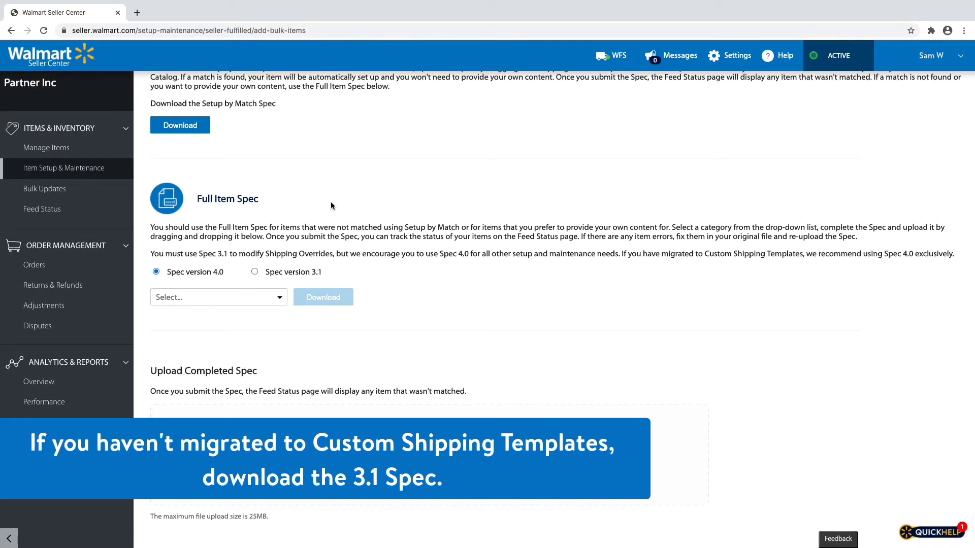
Switch the Full Item Spec to version 3.1 and back to version 4.0.
left_click(254, 272)
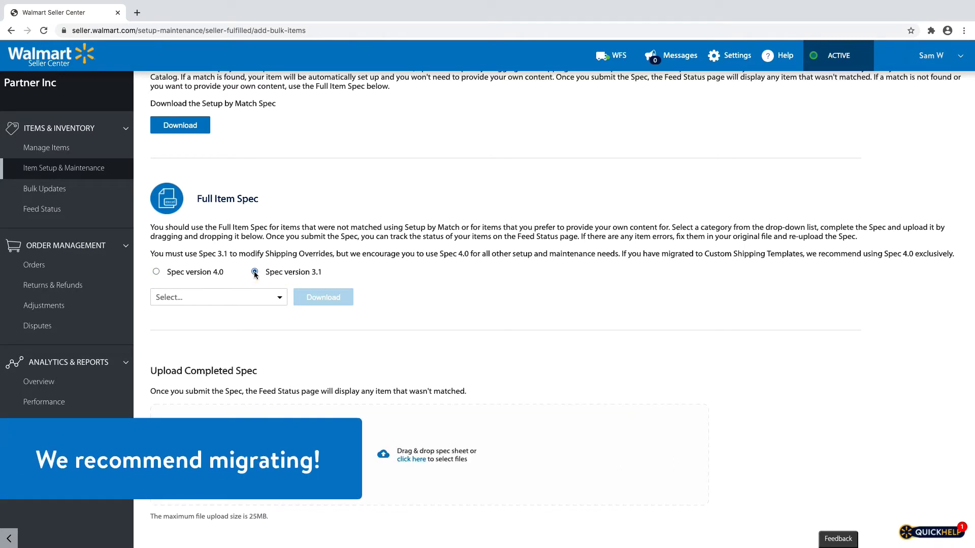
left_click(156, 272)
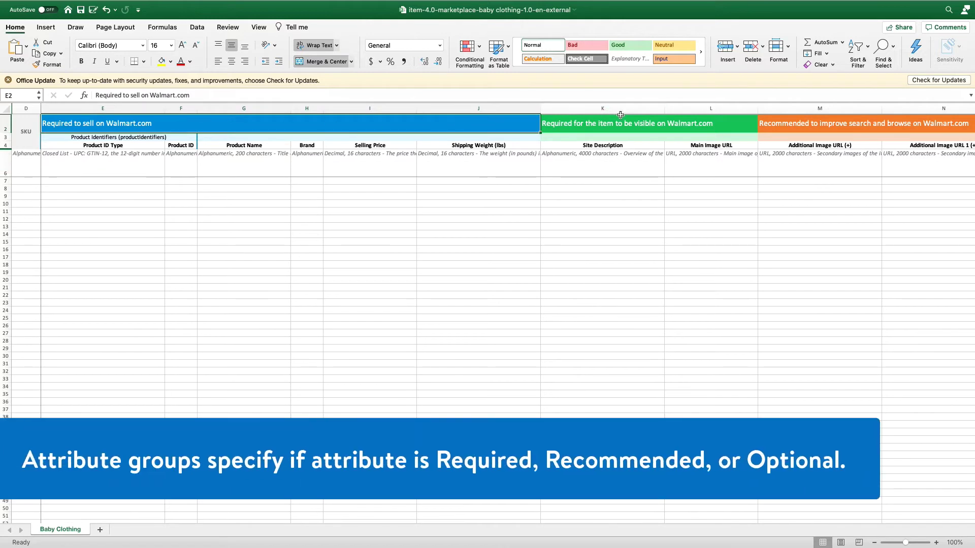
In the Baby Clothing spec in Excel, examine the required and recommended attribute groups and the Product Name description.
left_click(620, 115)
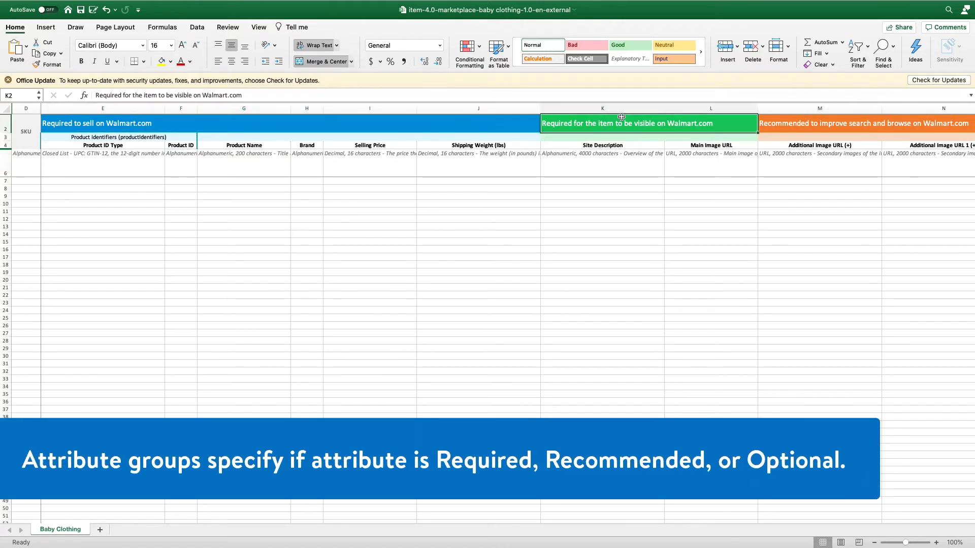
scroll(863, 134, "right", 3)
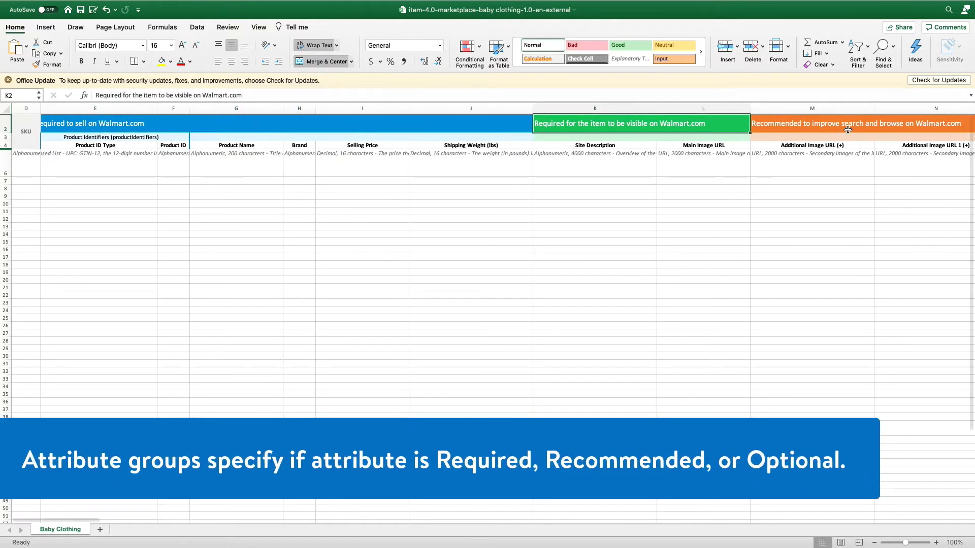
left_click(908, 125)
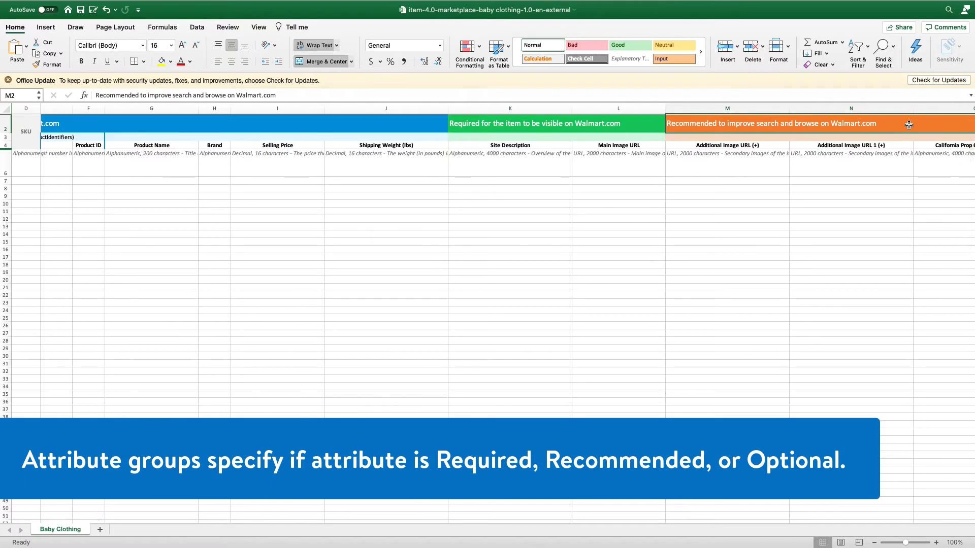
scroll(863, 127, "right", 15)
left_click(795, 124)
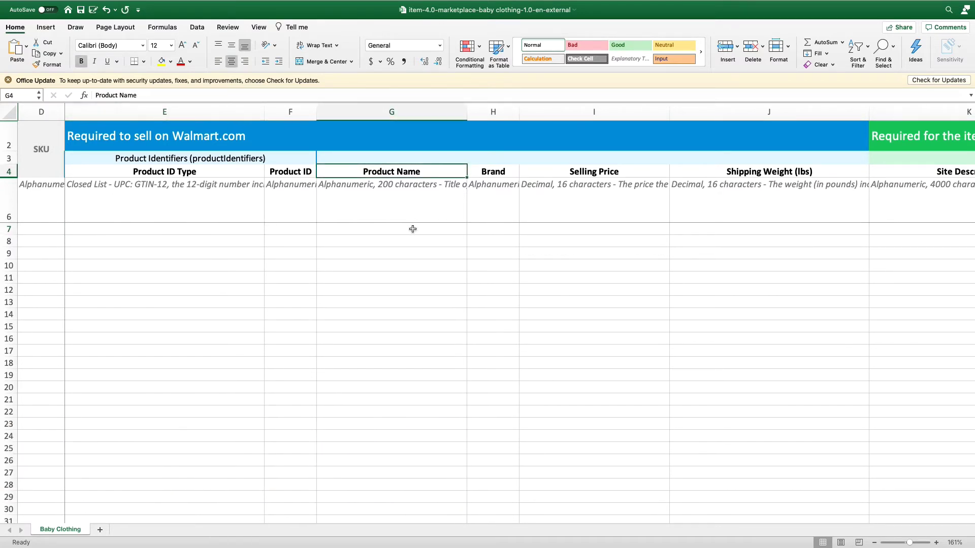
left_click(412, 209)
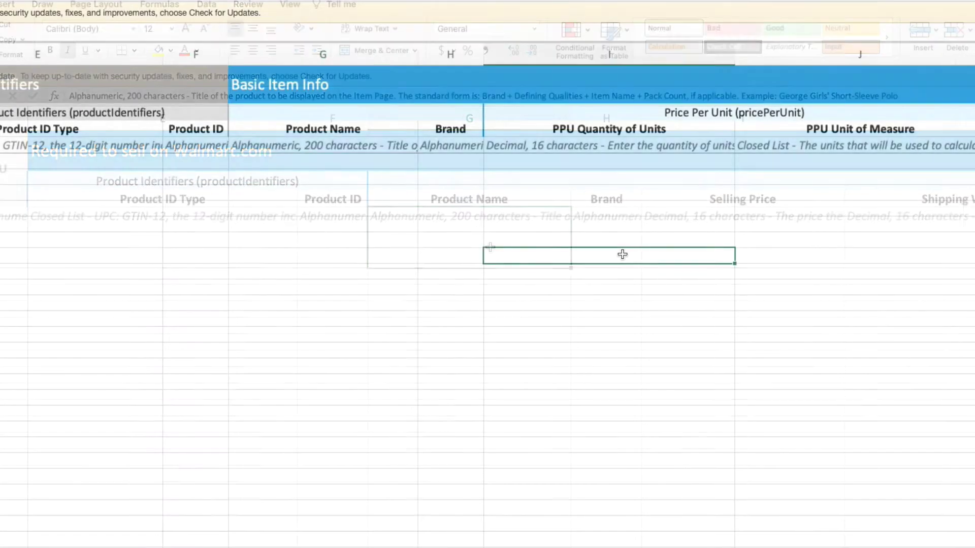
Insert two blank columns directly after the Key Features 1 (+) column.
scroll(622, 255, "right", 10)
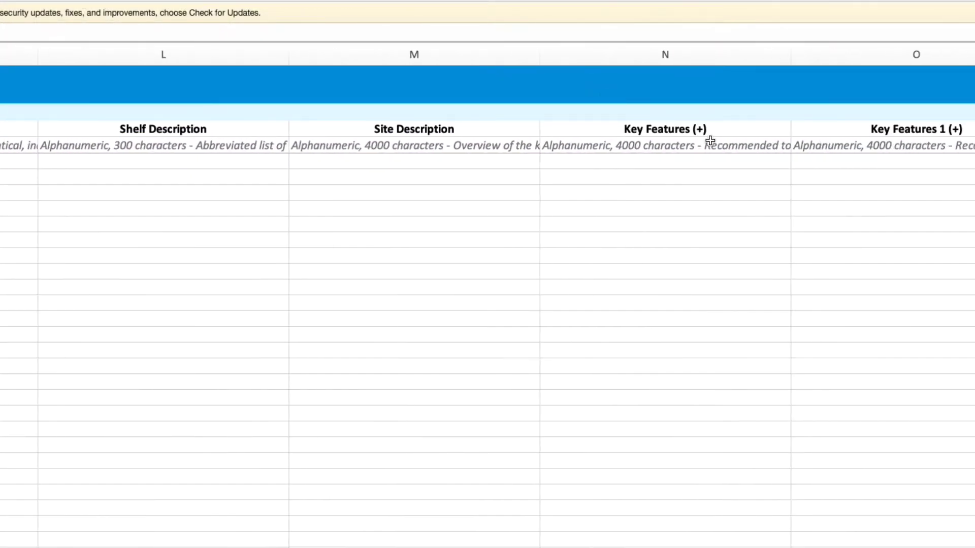
left_click(712, 131)
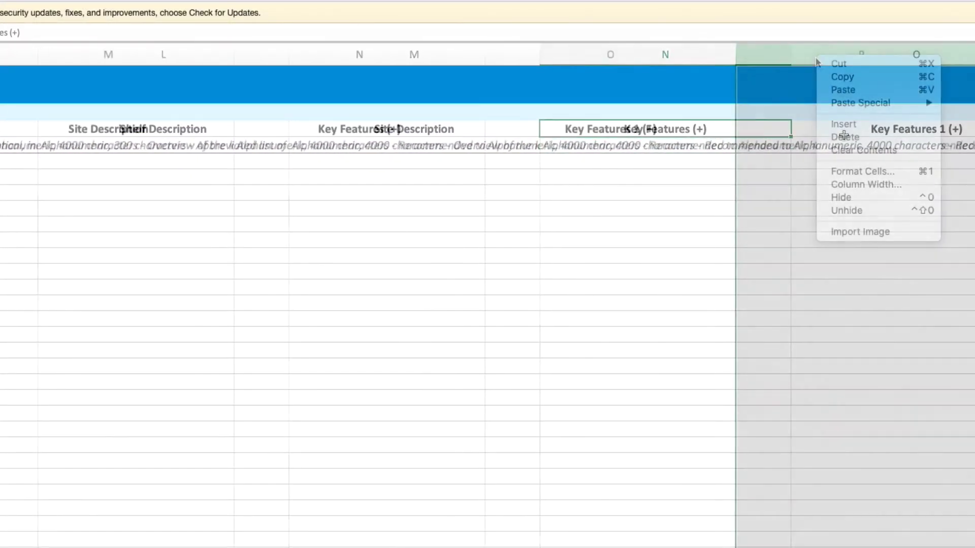
left_click(859, 123)
right_click(843, 54)
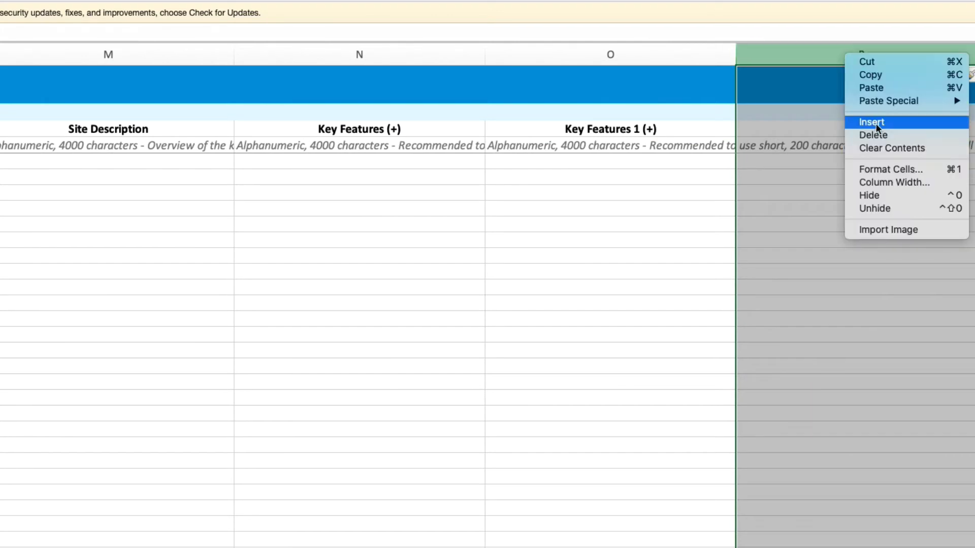
left_click(875, 122)
Copy the Key Features 1 (+) header, description and cells below into the blank columns P and Q.
left_click(682, 126)
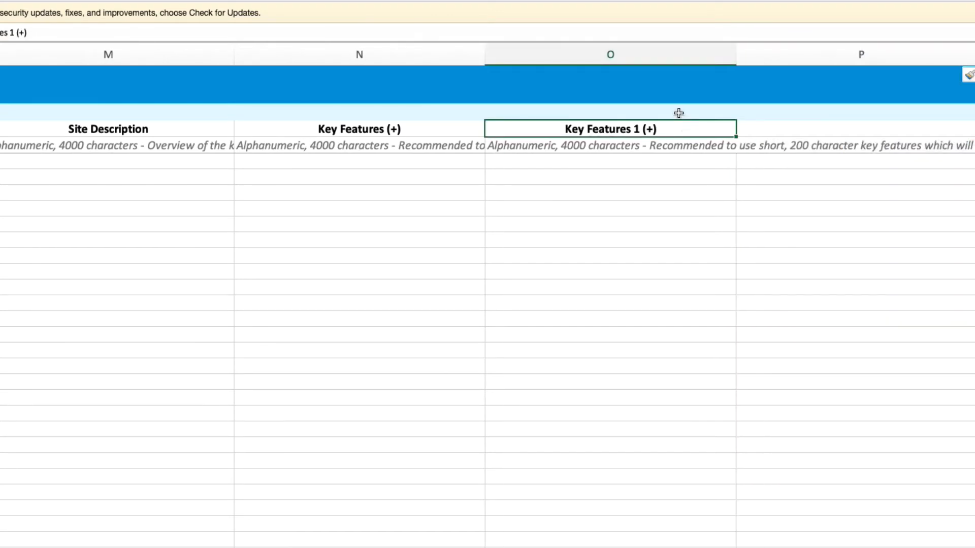
left_click_drag(679, 113, 675, 275)
key("super+c")
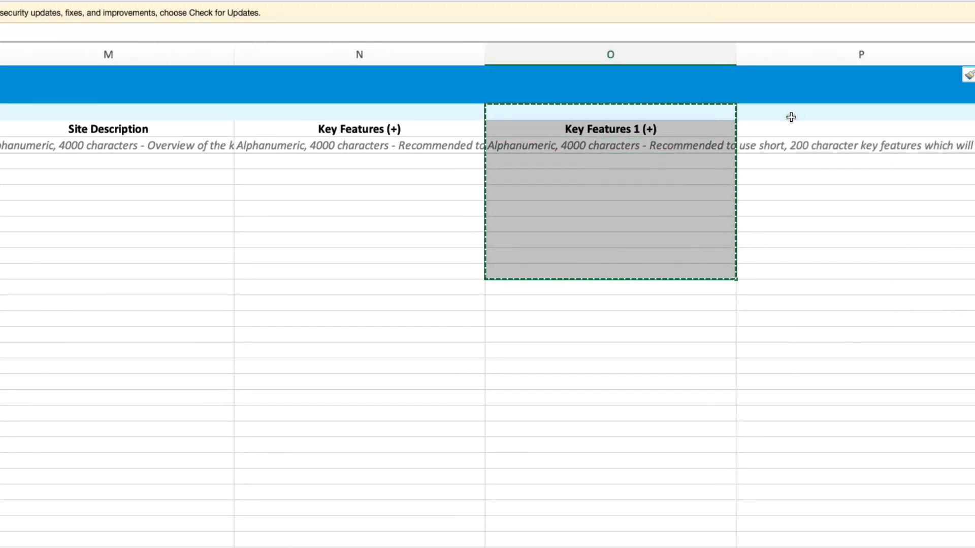
left_click(790, 115)
key("super+v")
scroll(790, 119, "right", 5)
left_click(788, 112)
key("super+v")
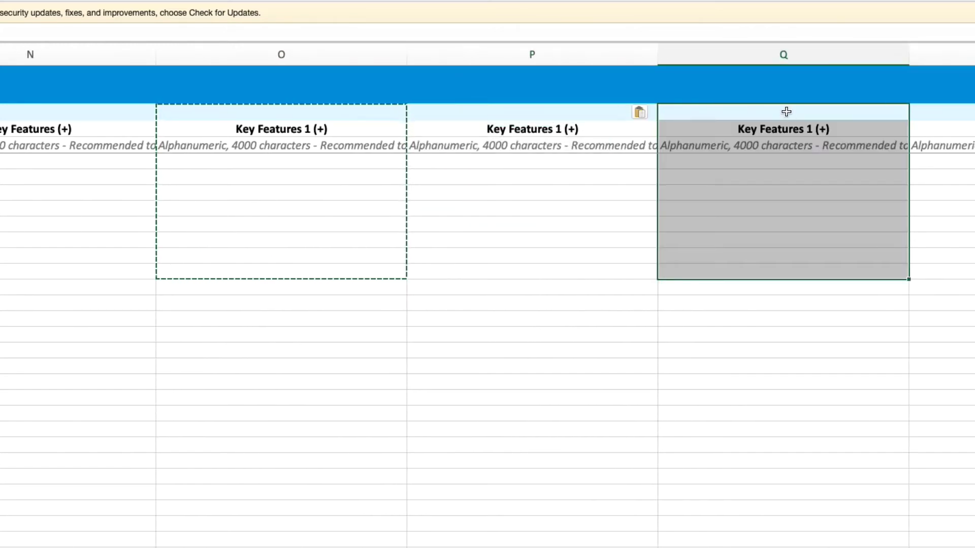
left_click(586, 160)
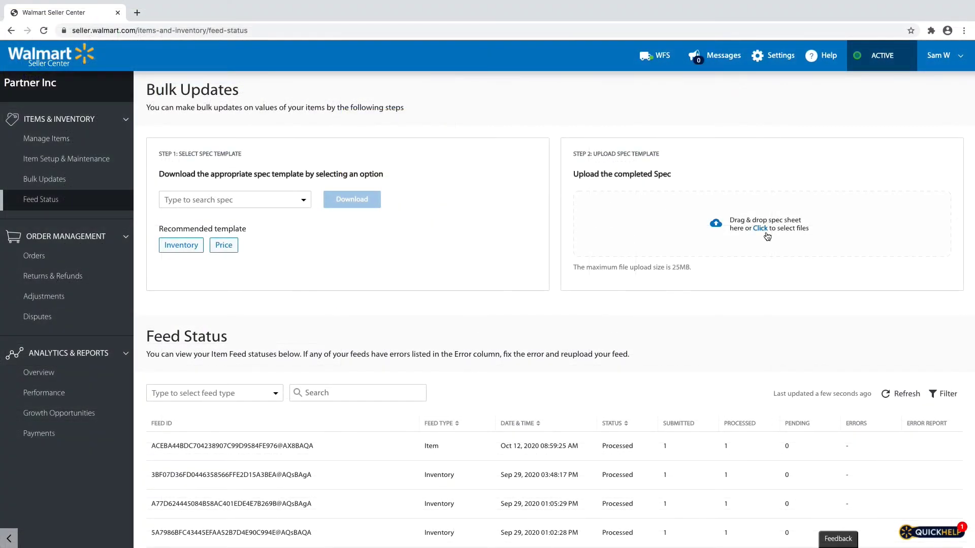
In Seller Center's Feed Status page, open the file selection for uploading the completed spec.
left_click(766, 236)
left_click(763, 233)
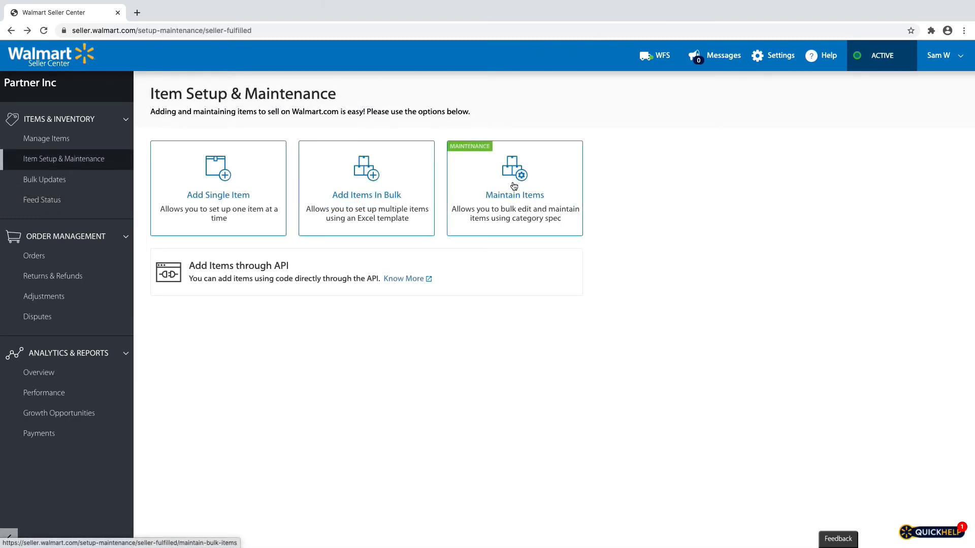
Open bulk item maintenance, view the GTIN match entry and choose Baby Clothing (v4.0) as the category spec.
left_click(514, 185)
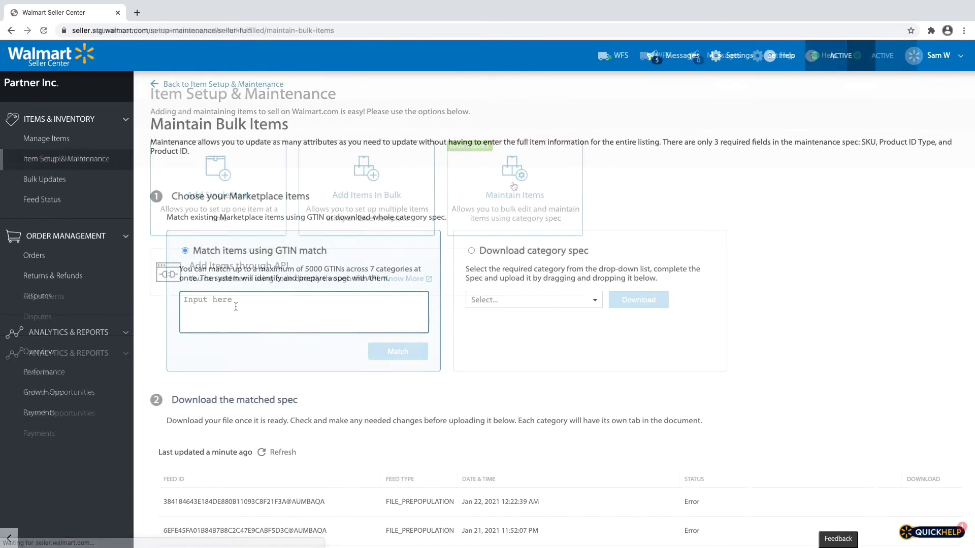
left_click(236, 307)
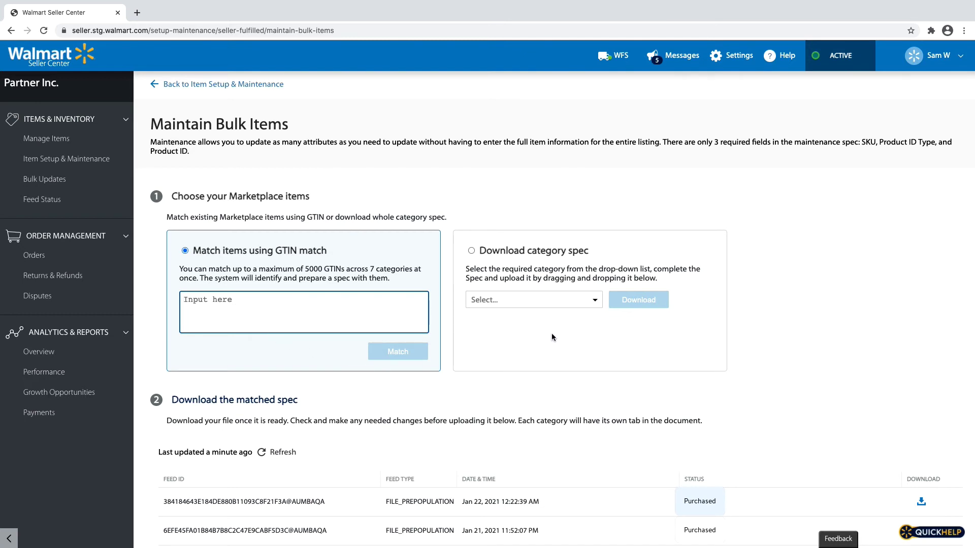
left_click(587, 303)
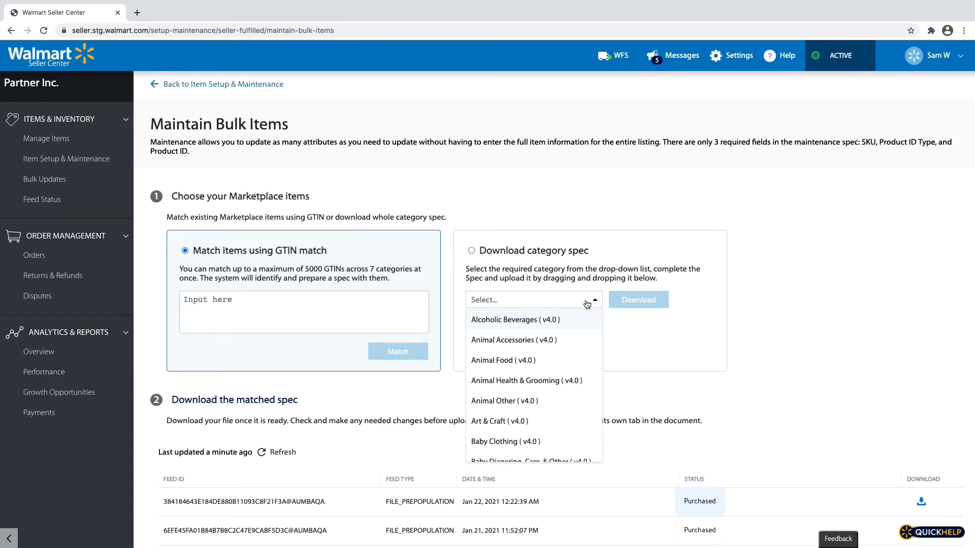
left_click(560, 441)
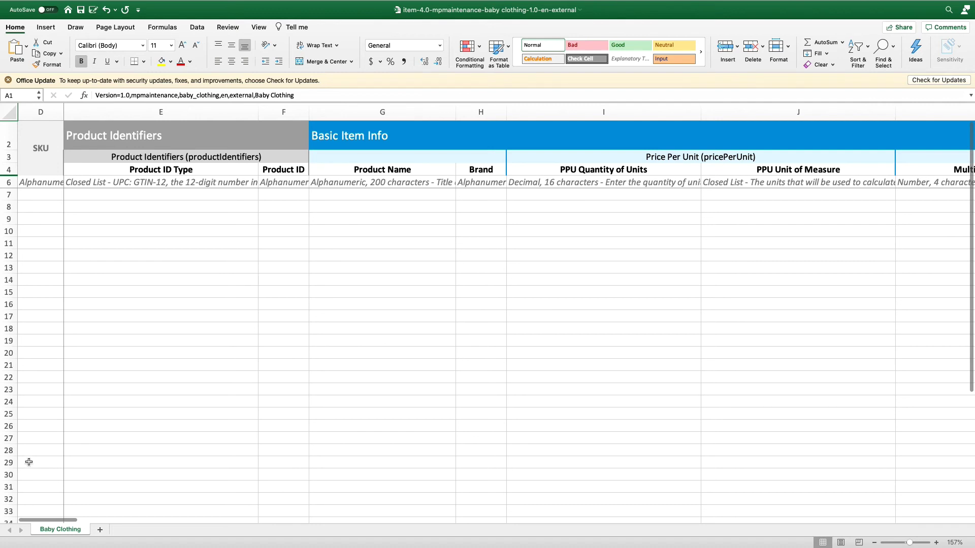
In the Baby Clothing maintenance spec in Excel, check the row 7 identifier and product name cells and delete the columns from Q onward.
left_click(170, 196)
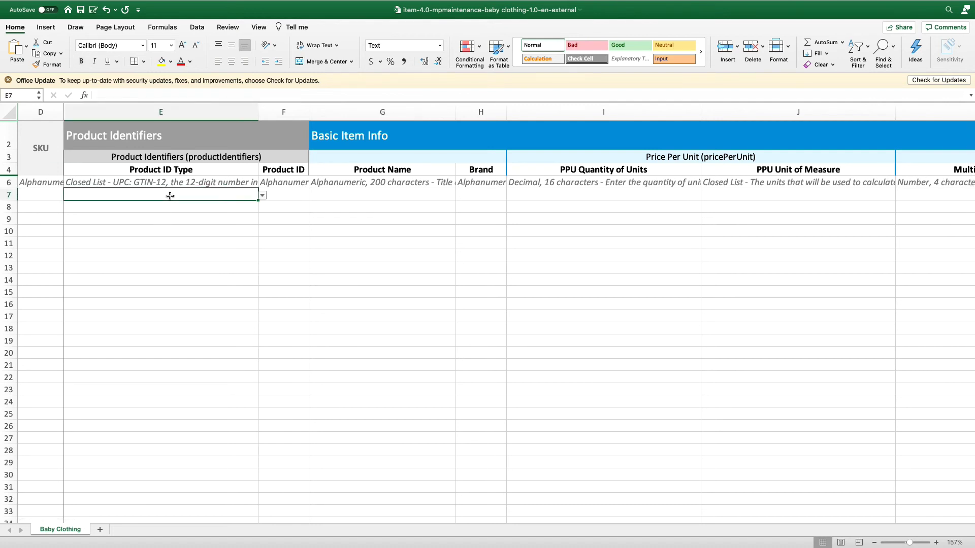
left_click(283, 194)
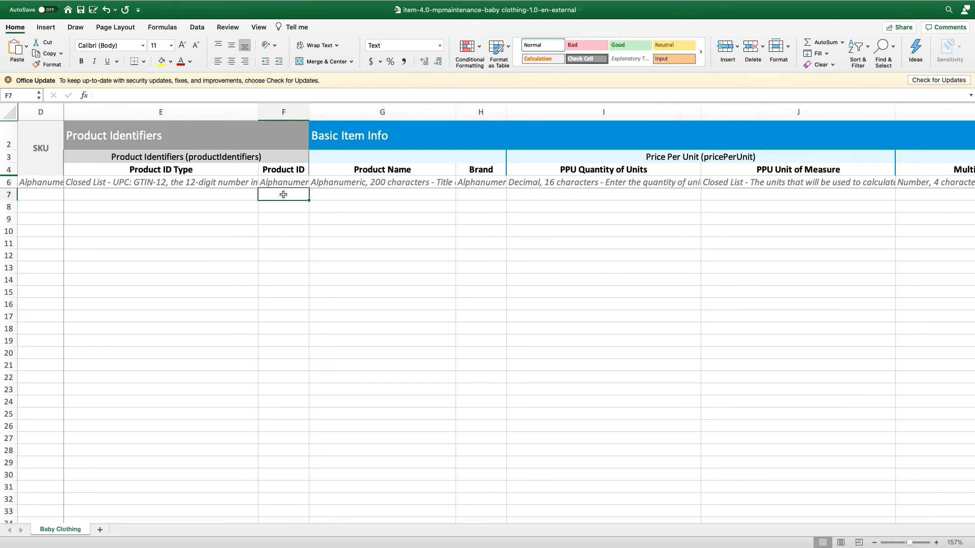
left_click(338, 196)
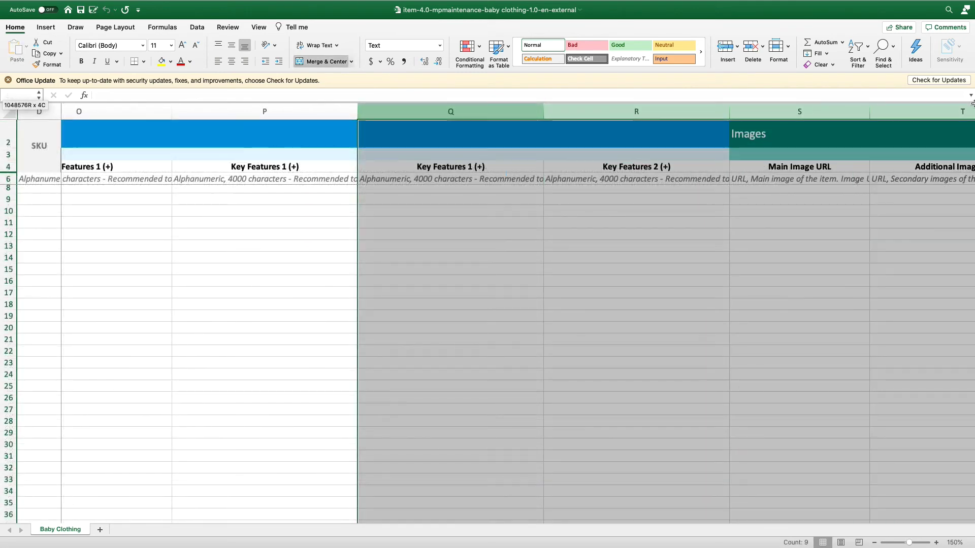
right_click(654, 110)
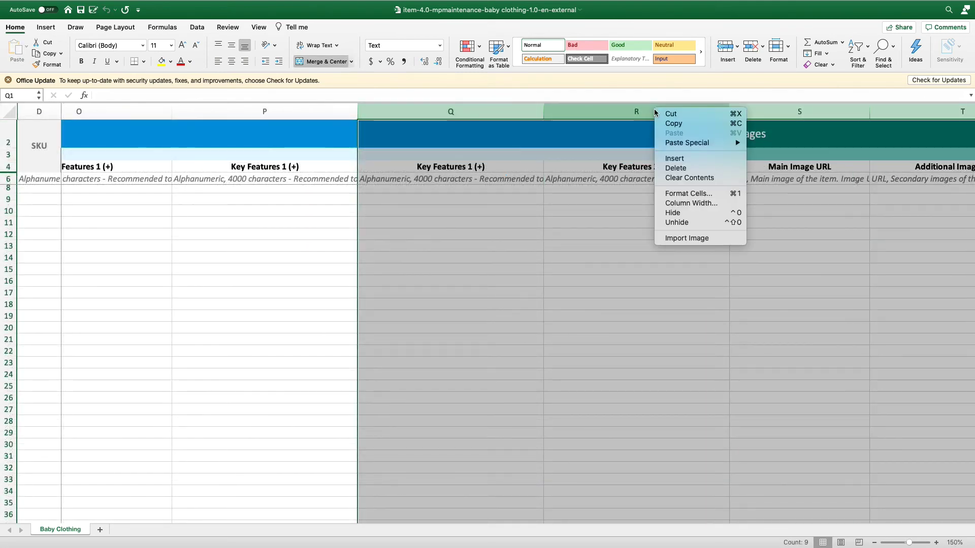
left_click(699, 169)
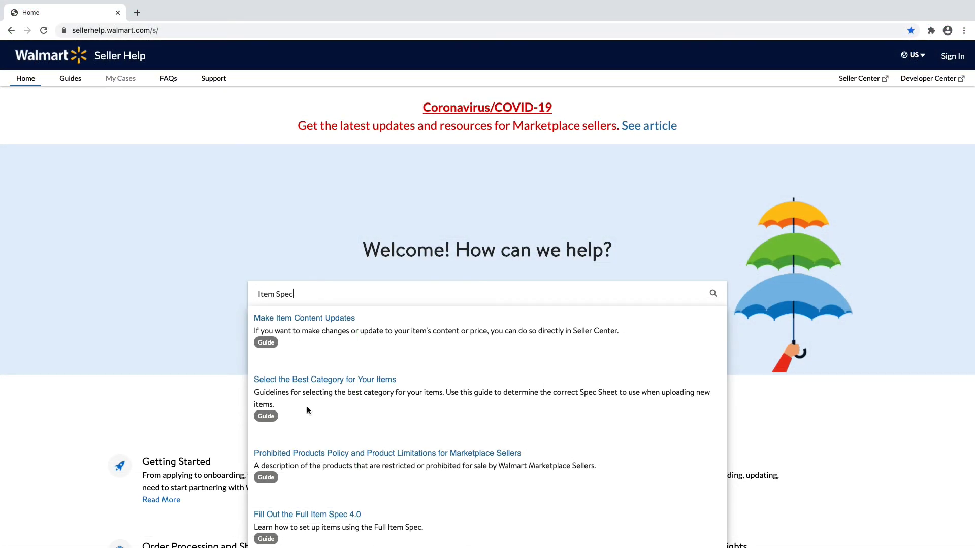
In Walmart Seller Help, open the Fill Out the Full Item Spec 4.0 guide and read its download instructions.
left_click(305, 516)
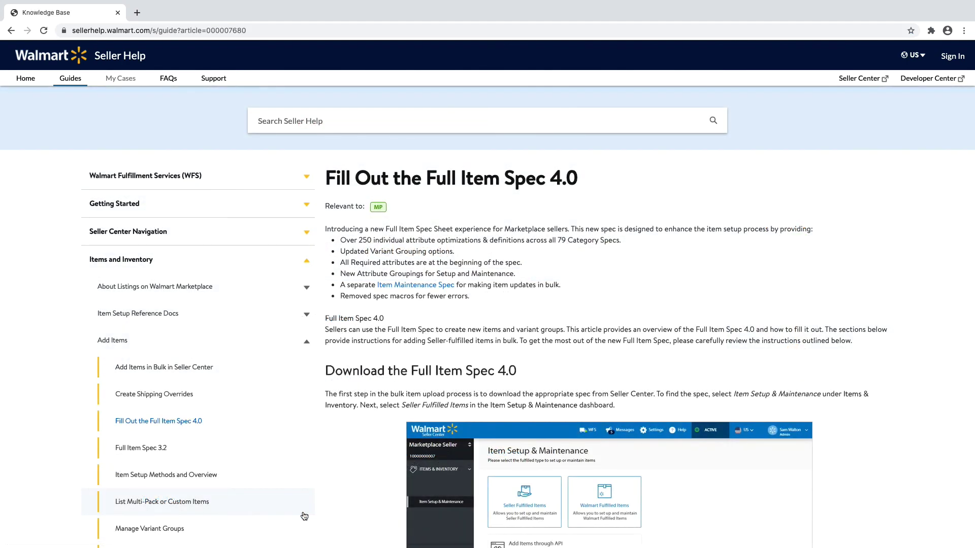
scroll(344, 510, "down", 10)
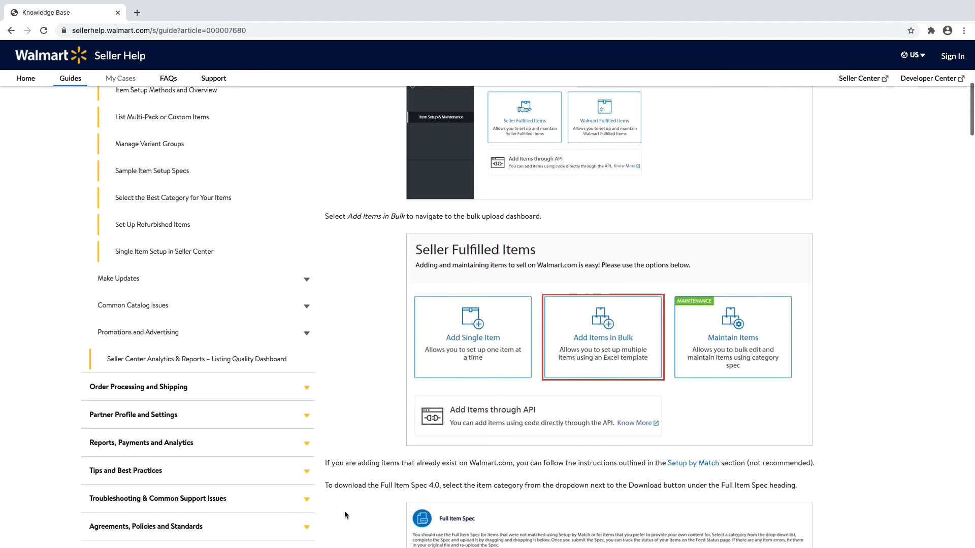
scroll(344, 511, "down", 5)
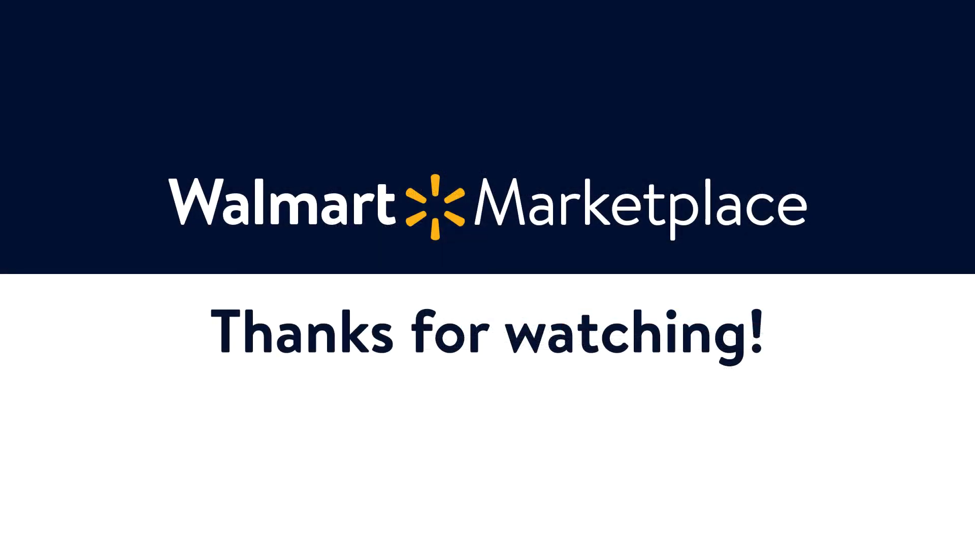